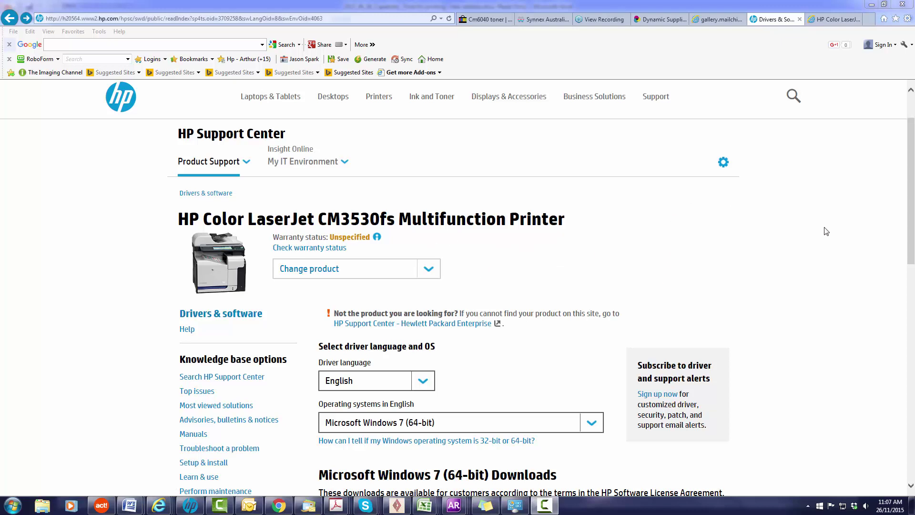
# - Keep Microsoft Windows 7 (64-bit) as the operating system and bring the download categories into view
pyautogui.moveTo(912, 203); pyautogui.dragTo(909, 177)
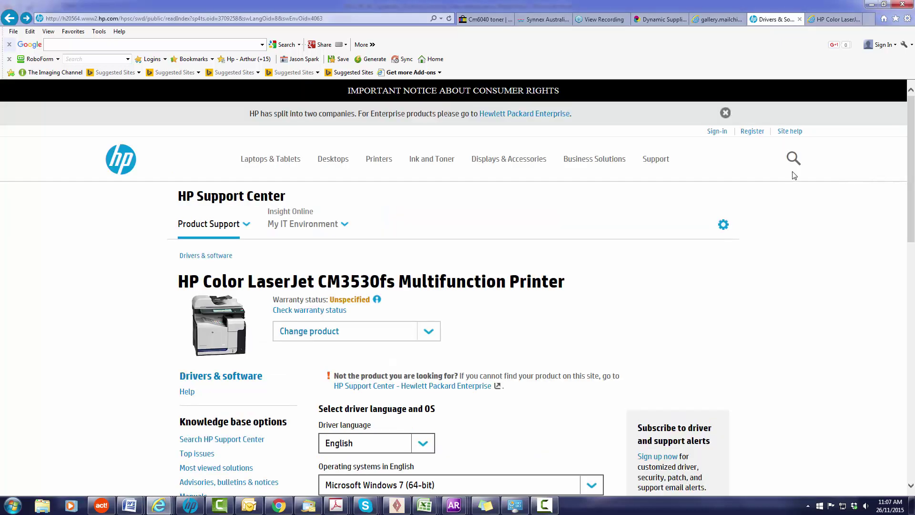
pyautogui.moveTo(661, 162)
pyautogui.scroll(-4, 912, 174)
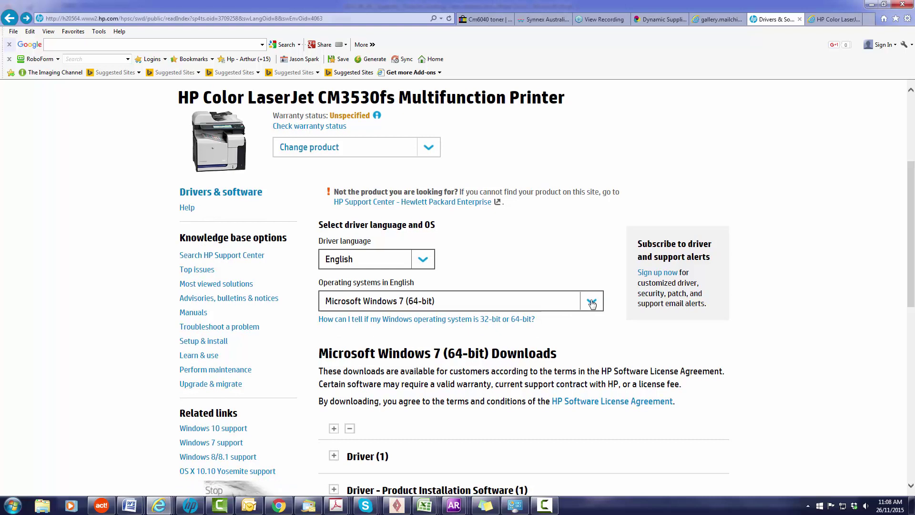
pyautogui.click(592, 301)
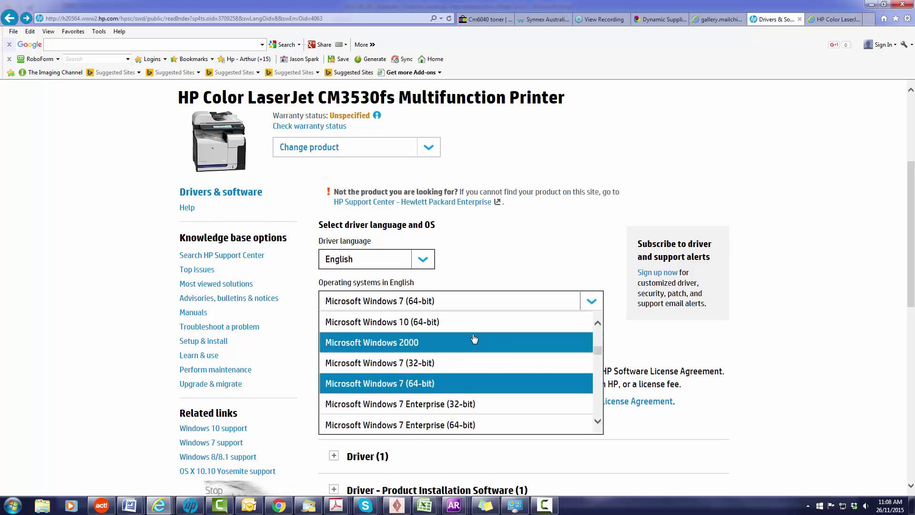
pyautogui.click(669, 351)
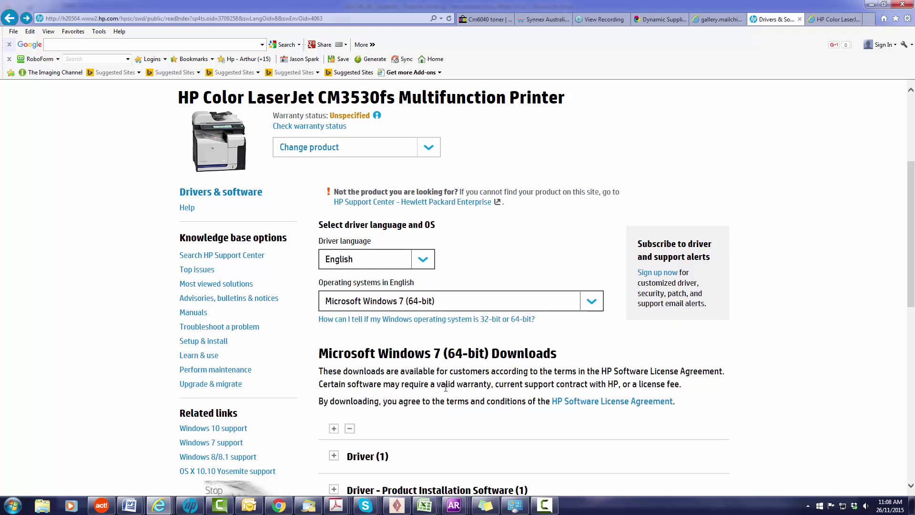
pyautogui.scroll(-4, 855, 275)
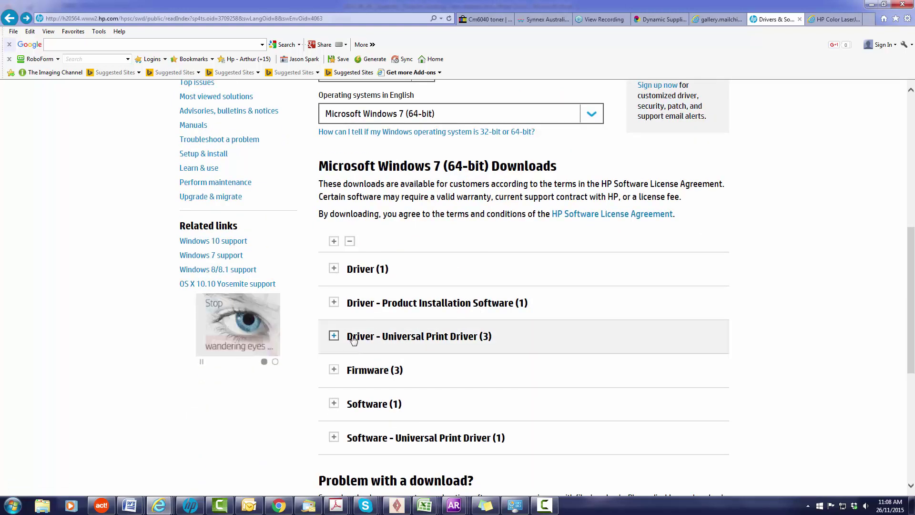
# - Open the Universal Print Driver for Windows PostScript (64-bit) page and download upd-ps-x64-6.1.0.20062.exe
pyautogui.click(335, 336)
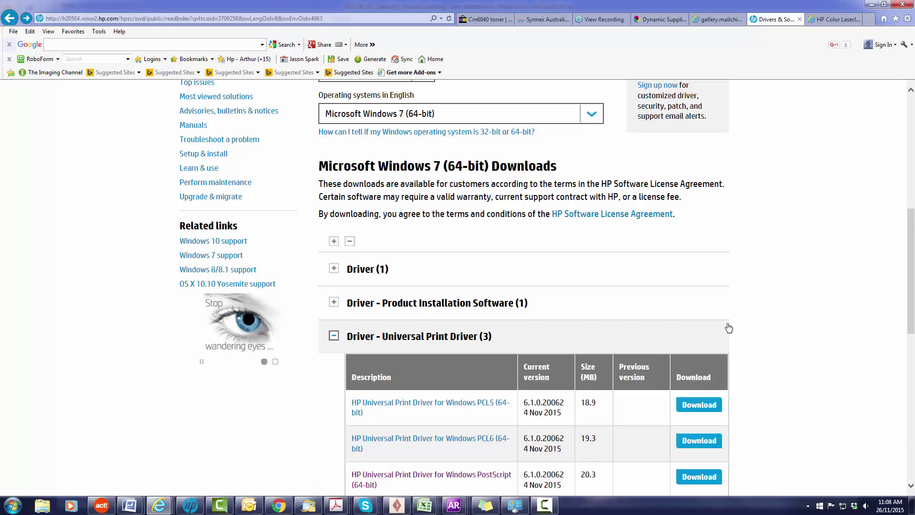
pyautogui.scroll(-2, 911, 258)
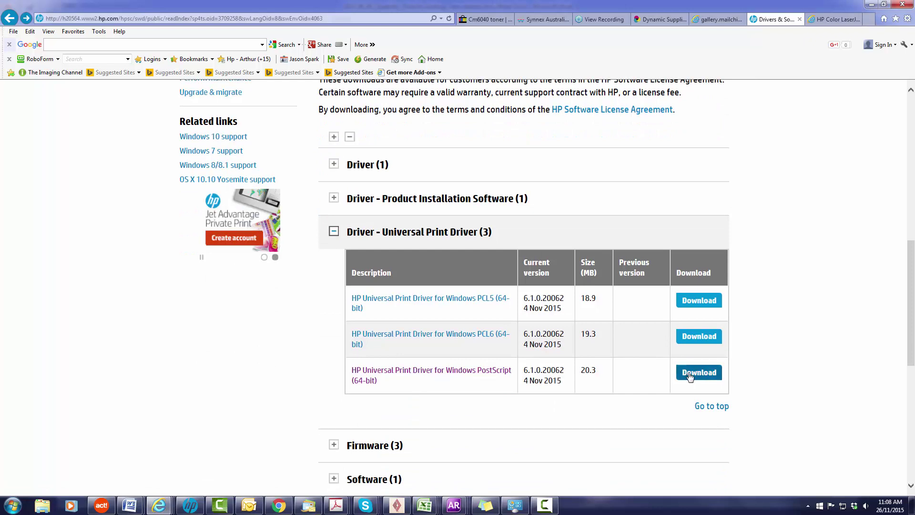
pyautogui.click(485, 376)
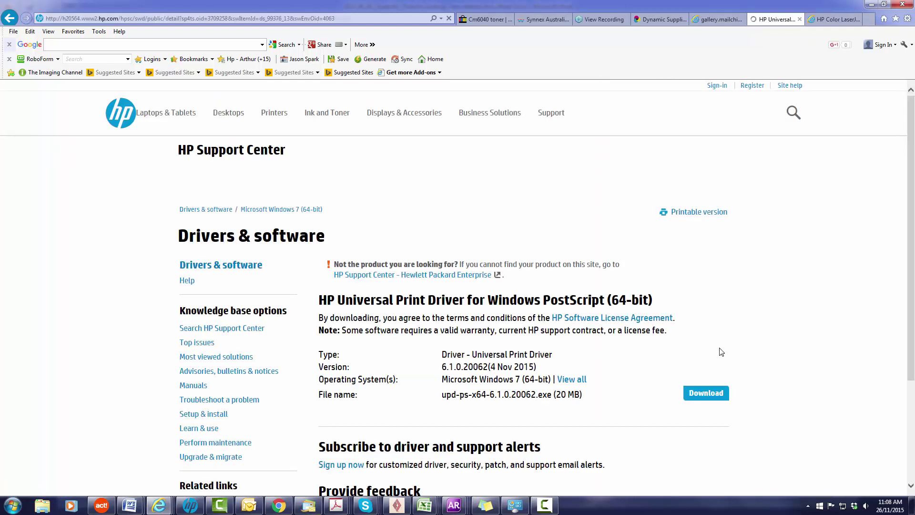
pyautogui.scroll(-3, 763, 384)
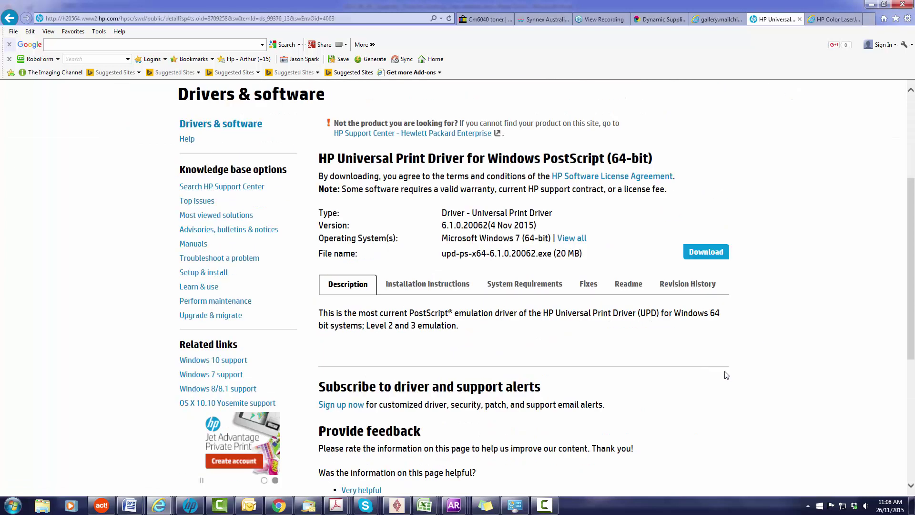
pyautogui.click(707, 251)
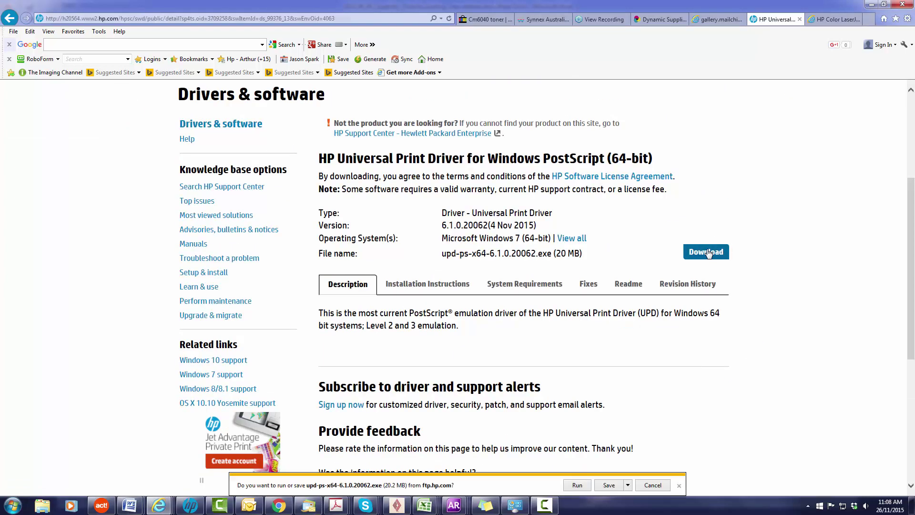
# - Run the downloaded package and unzip its 88 files with auto-launching install.exe turned off
pyautogui.click(577, 485)
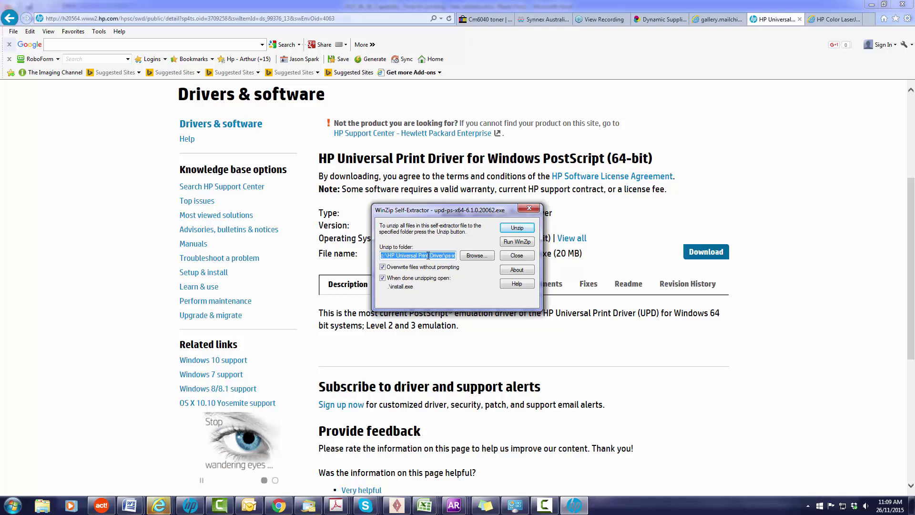
pyautogui.click(383, 279)
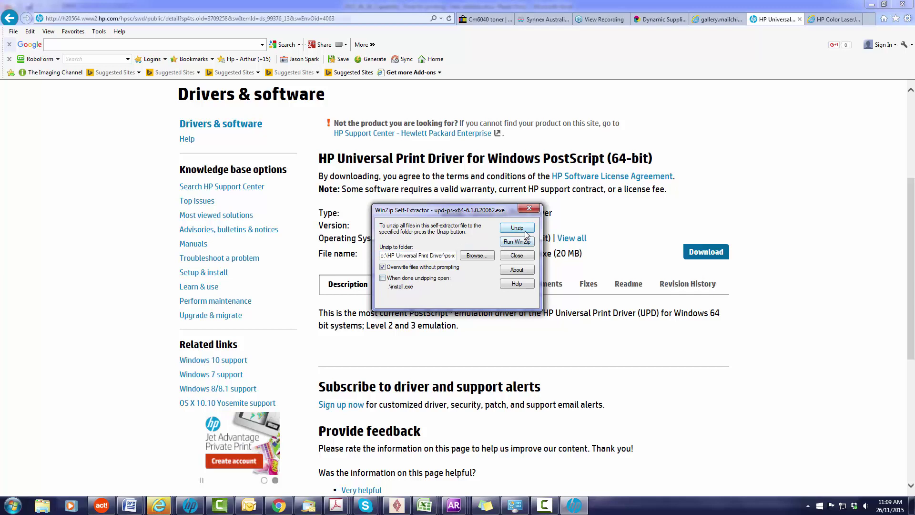
pyautogui.click(518, 231)
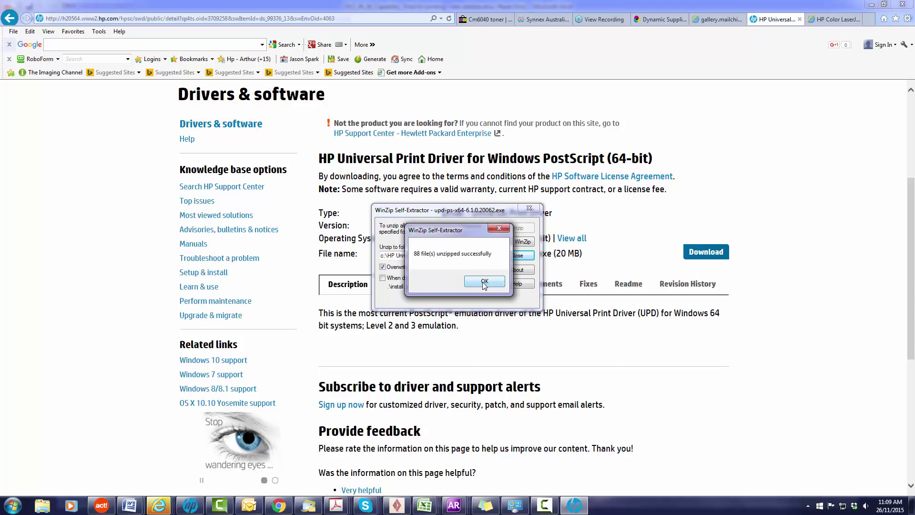
pyautogui.click(485, 281)
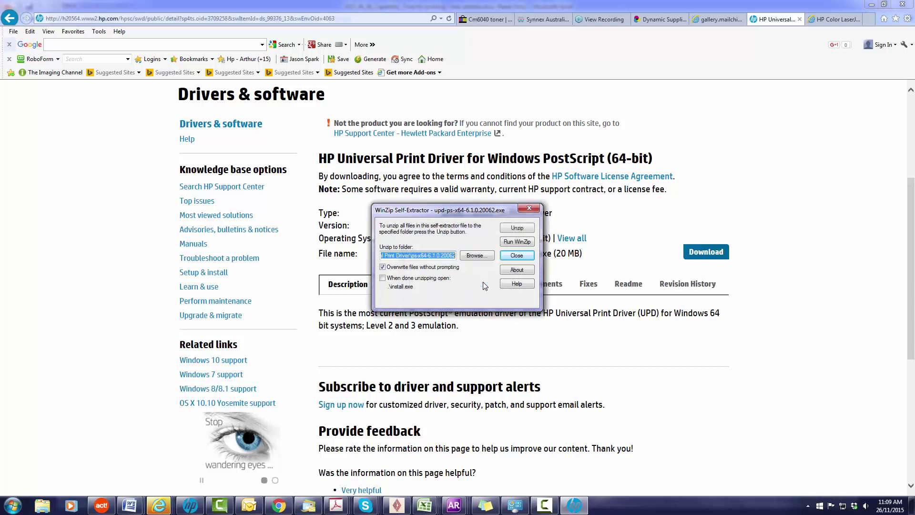
# - Open Devices and Printers from the Start menu and begin adding a network printer
pyautogui.click(520, 257)
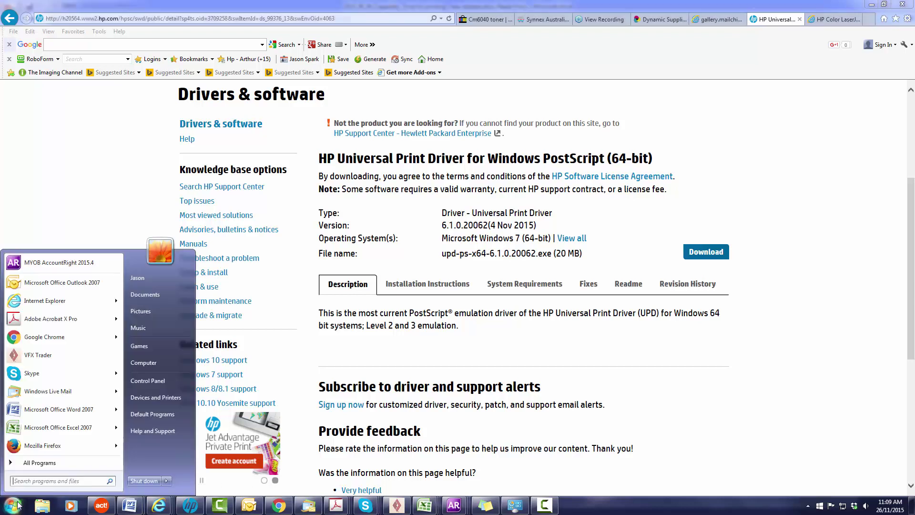
pyautogui.click(12, 506)
pyautogui.click(160, 398)
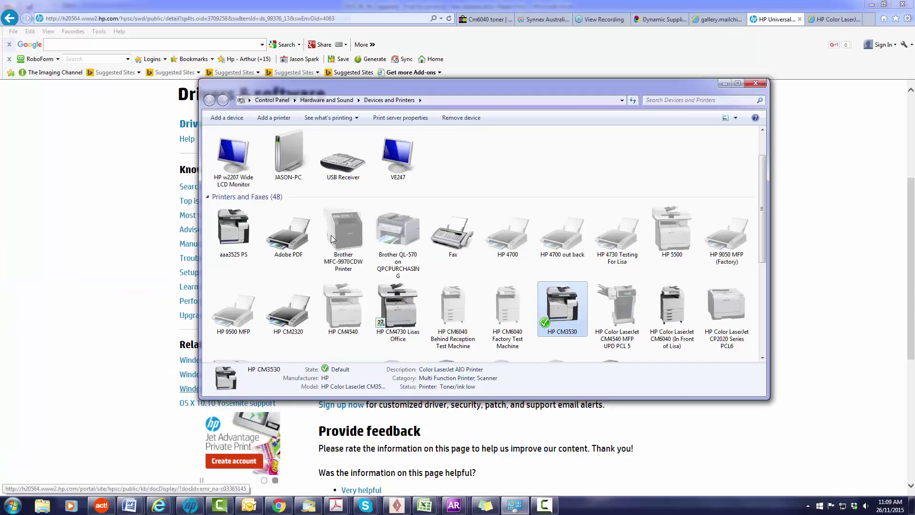
pyautogui.click(272, 122)
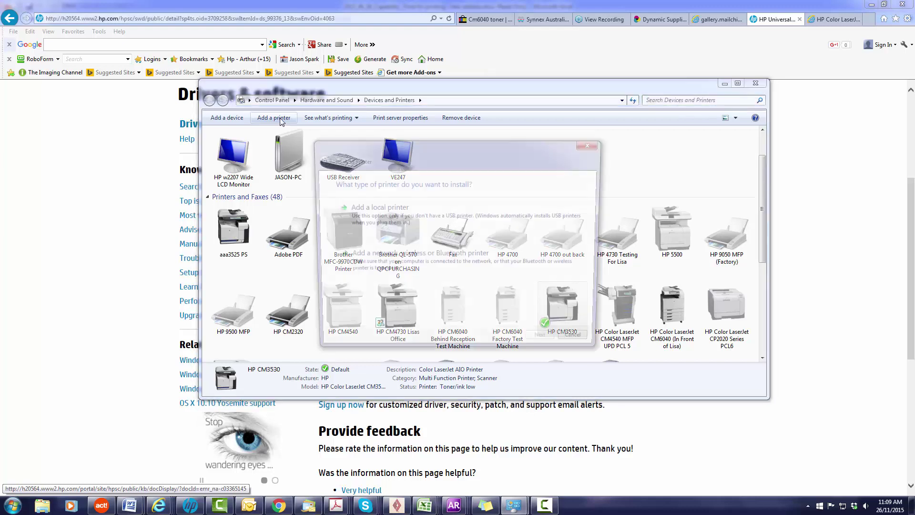
pyautogui.click(393, 258)
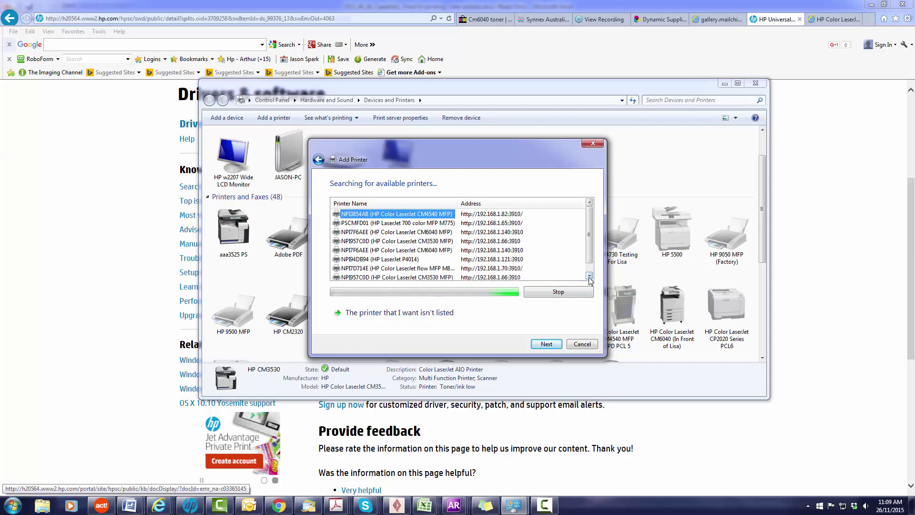
# - Pick the HP Color LaserJet CM3530 MFP from the discovered printers and continue
pyautogui.click(589, 277)
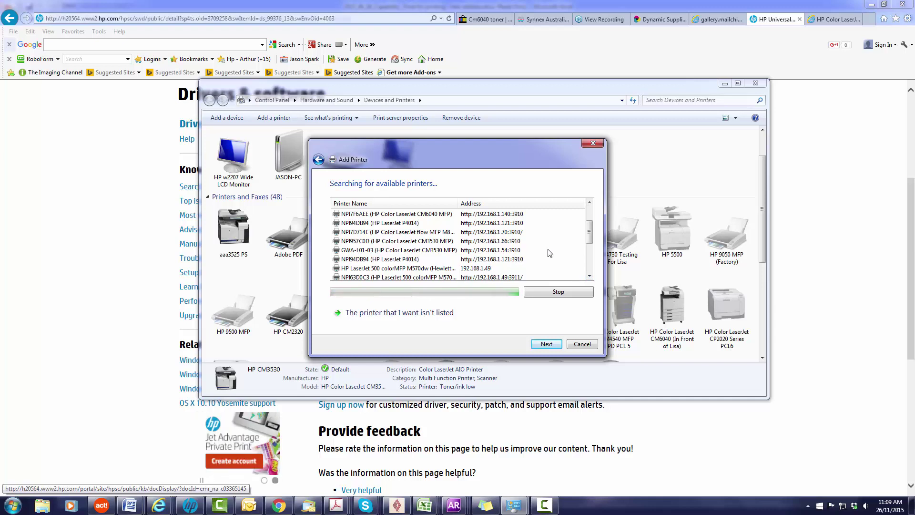
pyautogui.moveTo(589, 235); pyautogui.dragTo(591, 247)
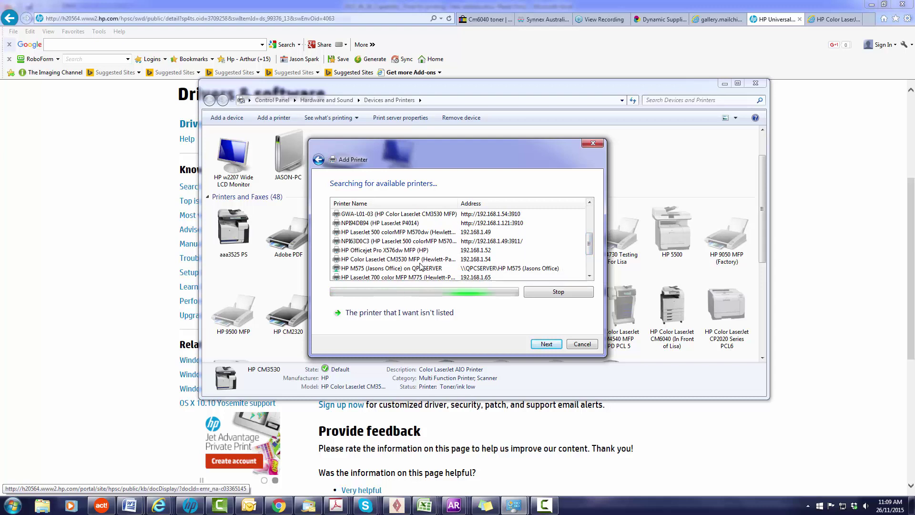
pyautogui.click(493, 260)
pyautogui.click(543, 344)
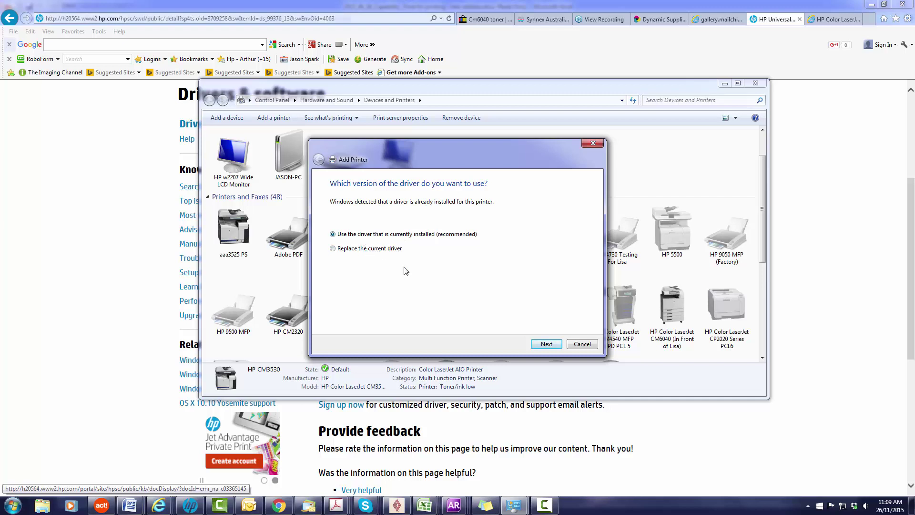
# - Keep the installed driver and default name, leave the printer unshared, and finish the wizard
pyautogui.click(546, 345)
pyautogui.click(546, 345)
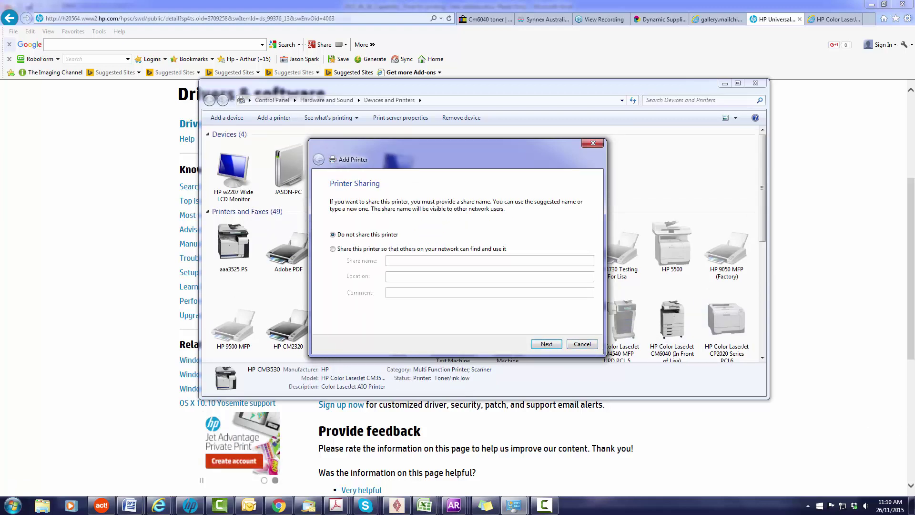
pyautogui.click(548, 345)
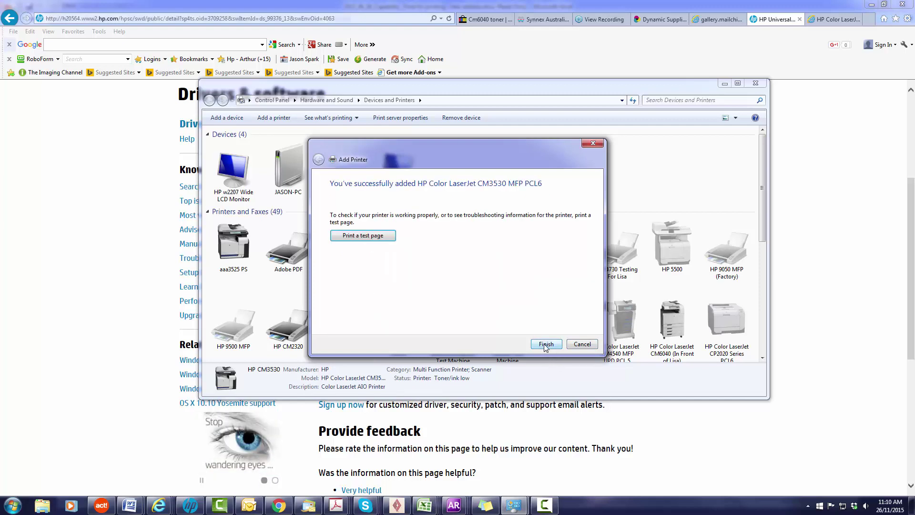
pyautogui.click(546, 344)
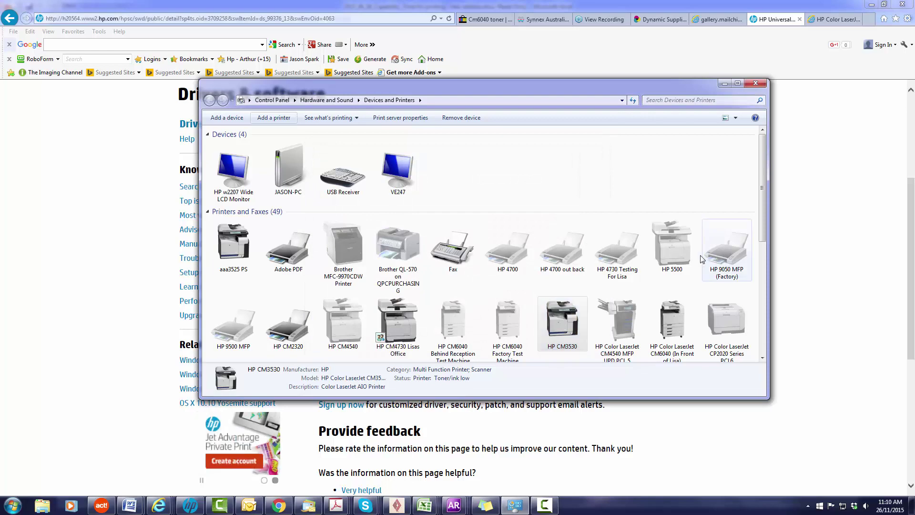
# - Select the new HP Color LaserJet CM3530 MFP PCL6 printer and bring up its options
pyautogui.moveTo(762, 189); pyautogui.dragTo(764, 316)
pyautogui.click(673, 253)
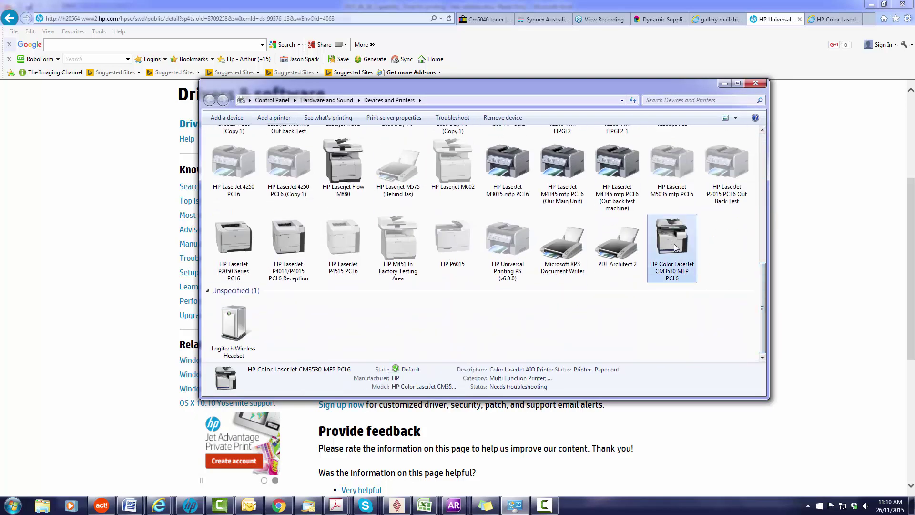
pyautogui.rightClick(676, 248)
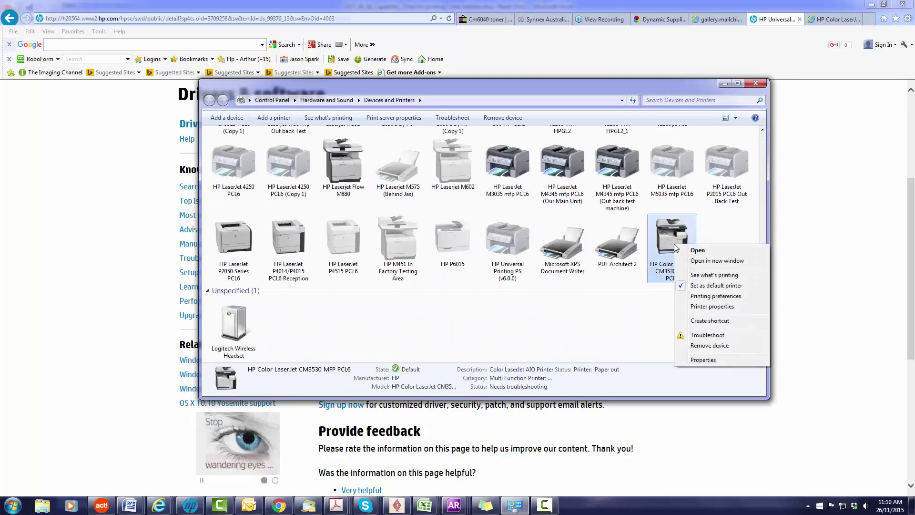
# - Open the CM3530 PCL6 printer's properties on the Advanced tab showing its current driver
pyautogui.click(714, 307)
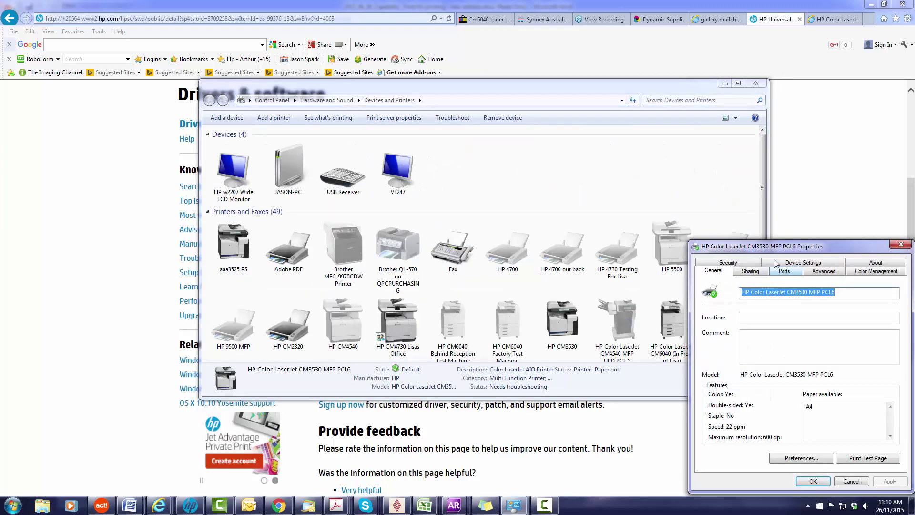
pyautogui.click(527, 211)
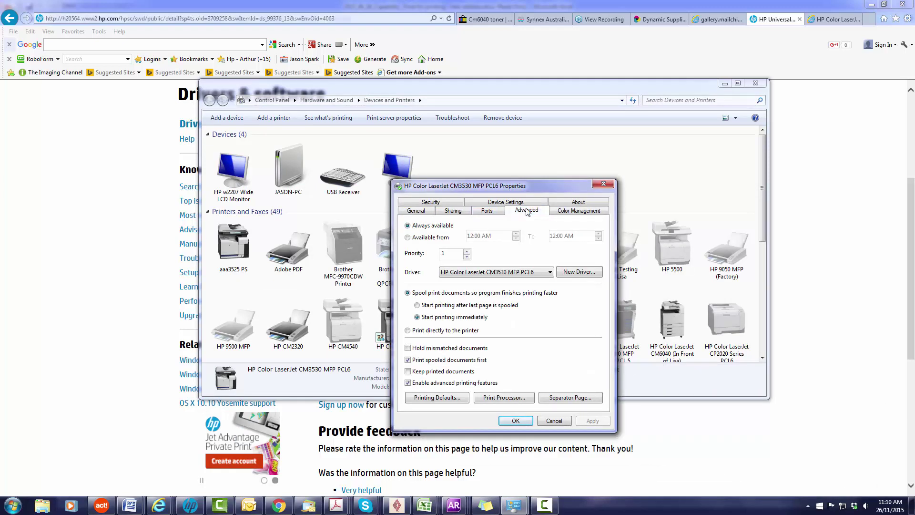
# - Start a new driver from disk, choosing hpbuio170l.inf in C:\HP Universal Print Driver\ps-x64-6.1.0.20062
pyautogui.click(578, 273)
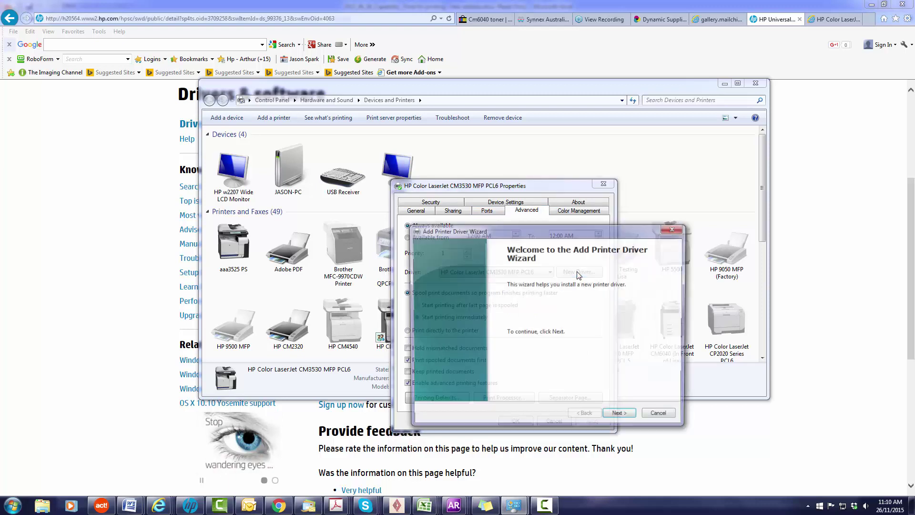
pyautogui.click(621, 416)
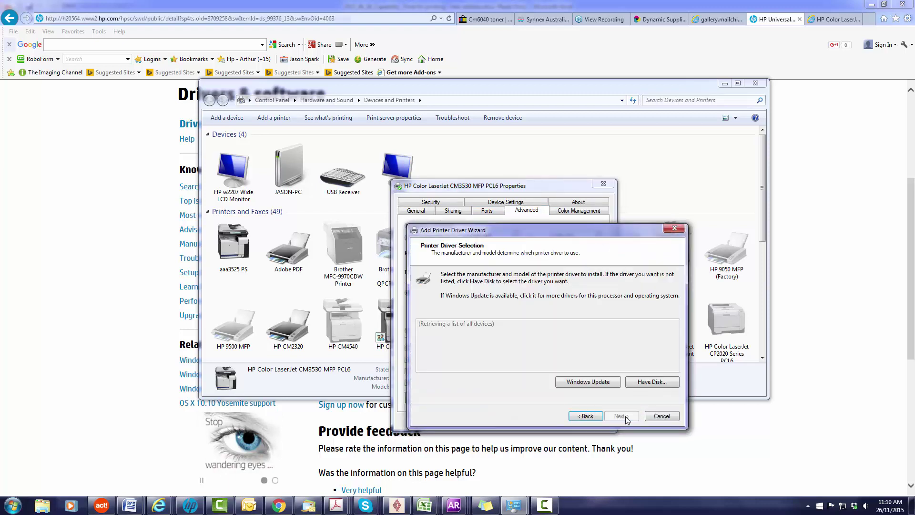
pyautogui.click(657, 383)
pyautogui.click(625, 373)
pyautogui.click(618, 314)
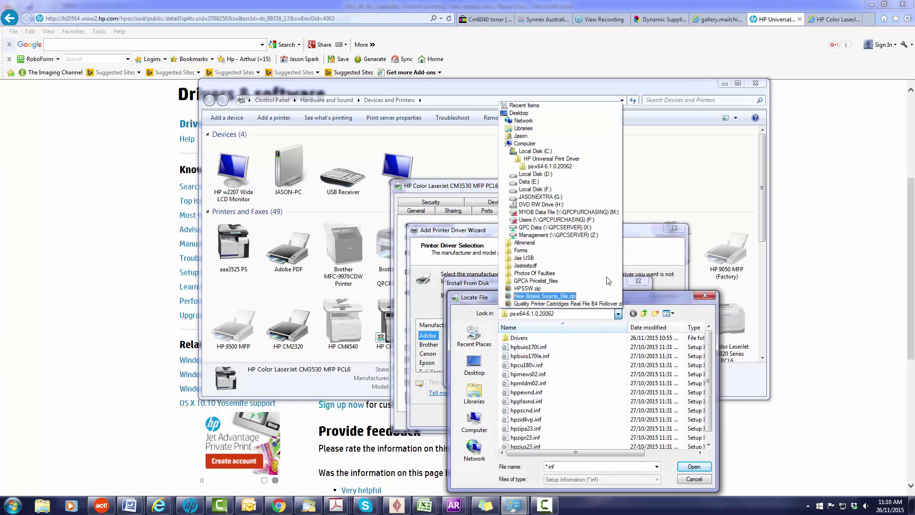
pyautogui.click(533, 151)
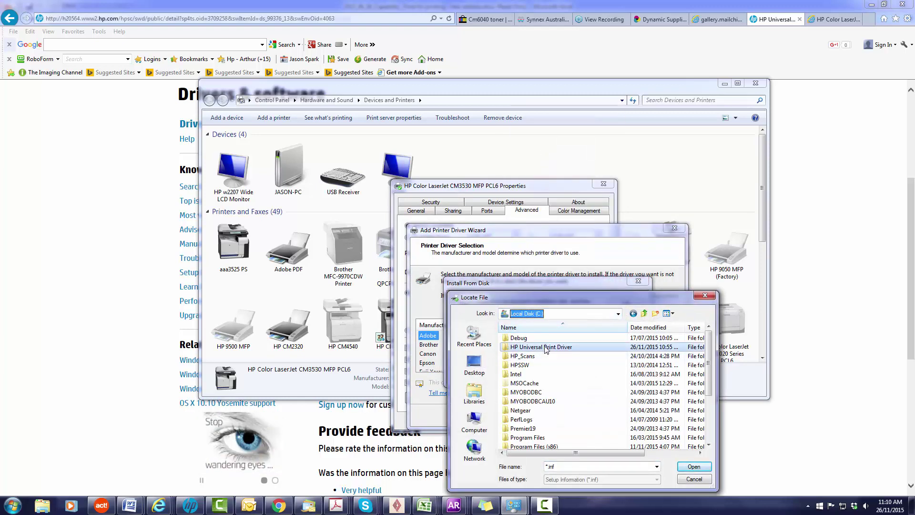
pyautogui.doubleClick(541, 347)
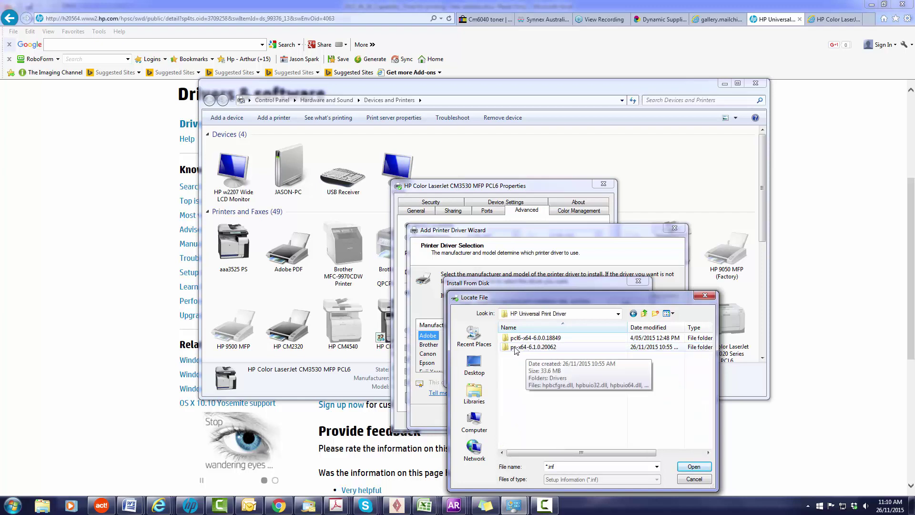
pyautogui.doubleClick(527, 348)
pyautogui.click(528, 348)
pyautogui.doubleClick(529, 347)
# - Confirm the location, select the HP Universal Printing PS driver and finish installing it
pyautogui.click(626, 304)
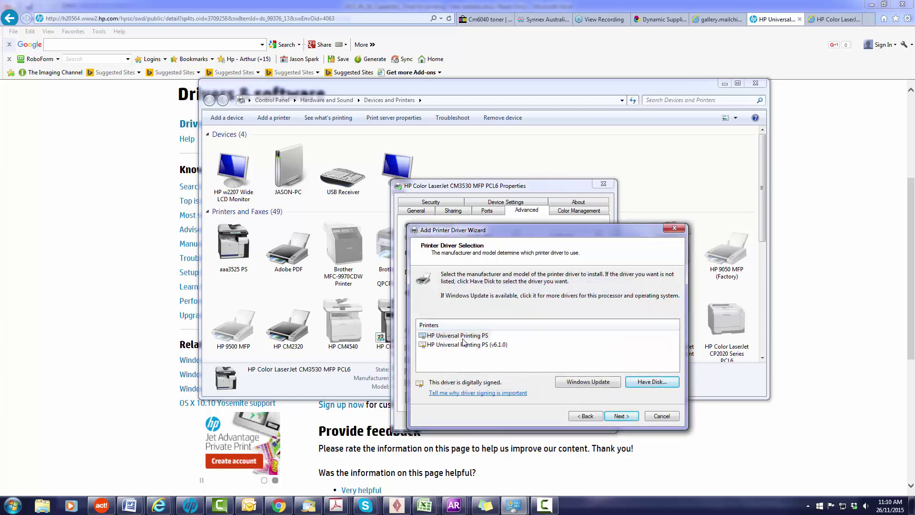
pyautogui.click(455, 336)
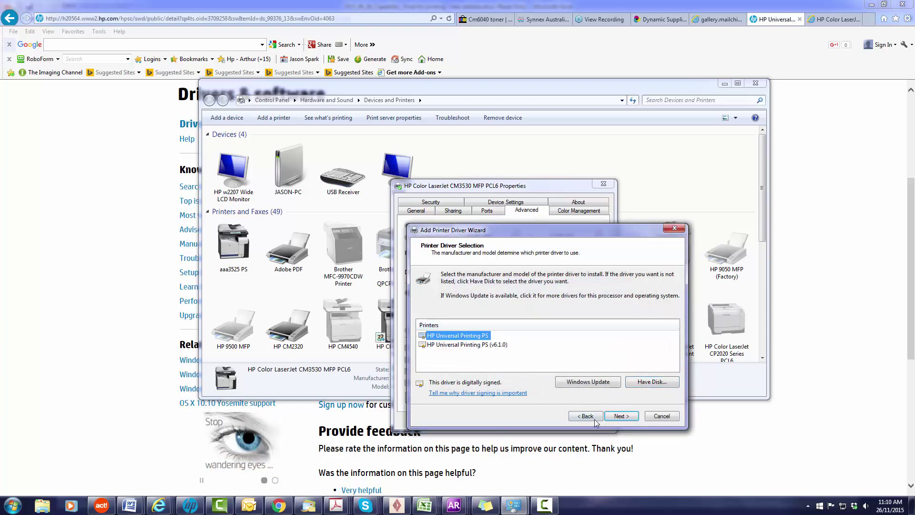
pyautogui.click(631, 418)
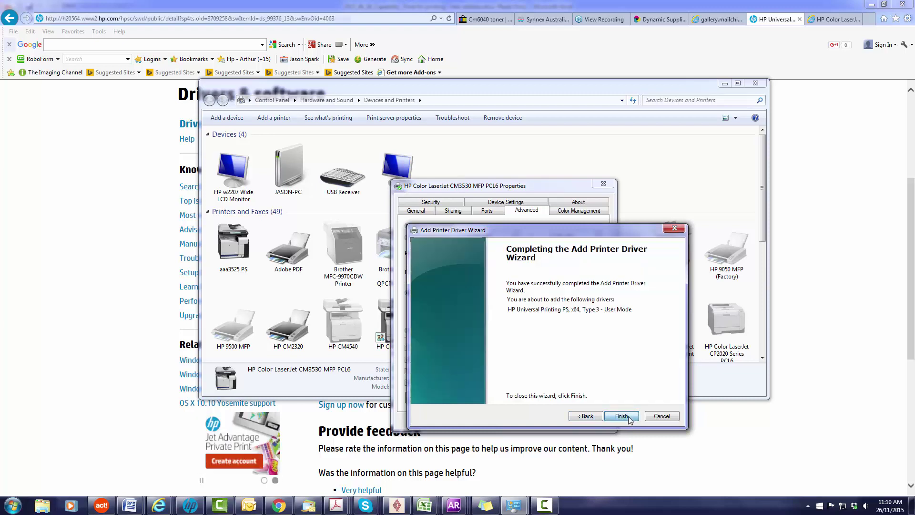
pyautogui.click(622, 417)
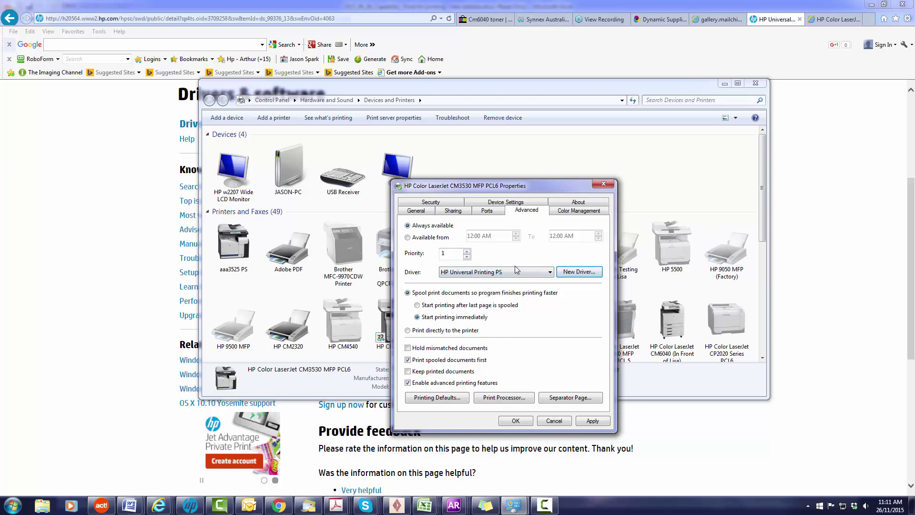
# - Apply the HP Universal Printing PS driver change from the General details view
pyautogui.click(427, 212)
pyautogui.click(593, 421)
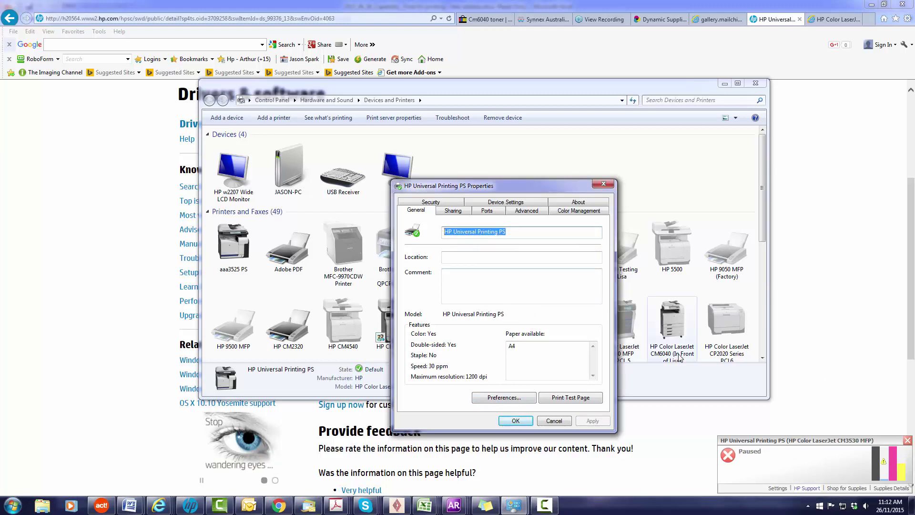
# - Enter HP CM3530 as the printer name and save, which fails as a duplicate name
pyautogui.write('HP')
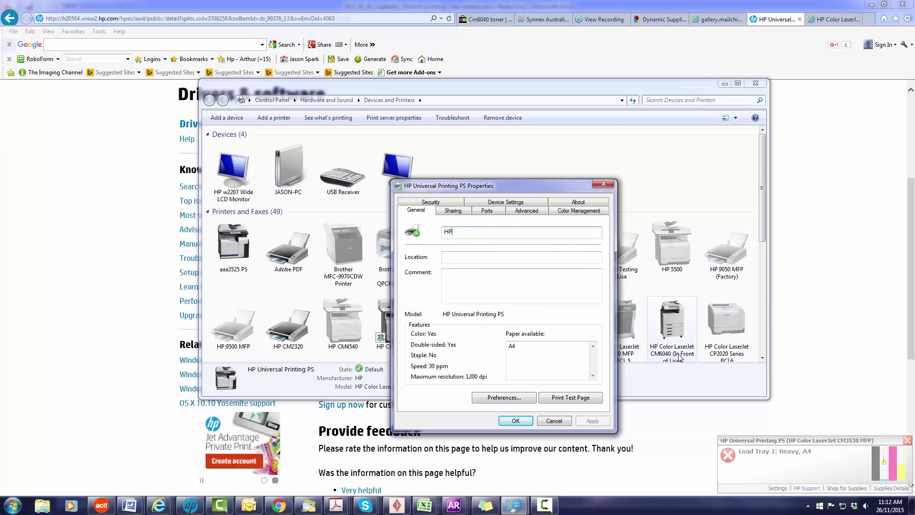
pyautogui.write(' CM3530')
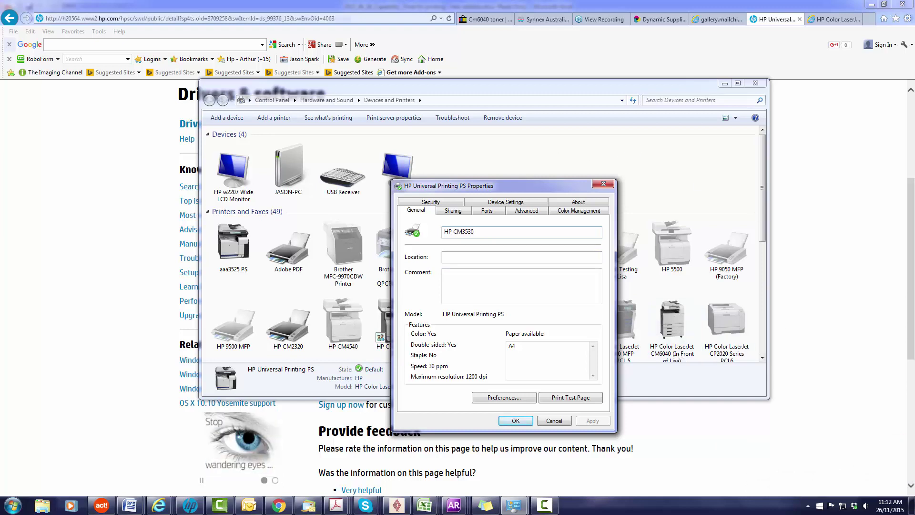
pyautogui.click(516, 421)
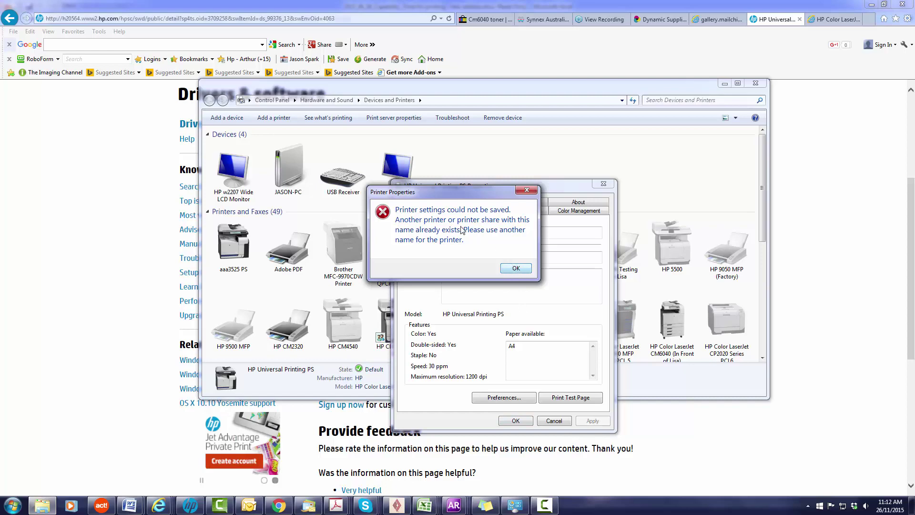
# - Dismiss the duplicate-name error and reopen the HP Universal Printing PS printer's properties
pyautogui.click(519, 269)
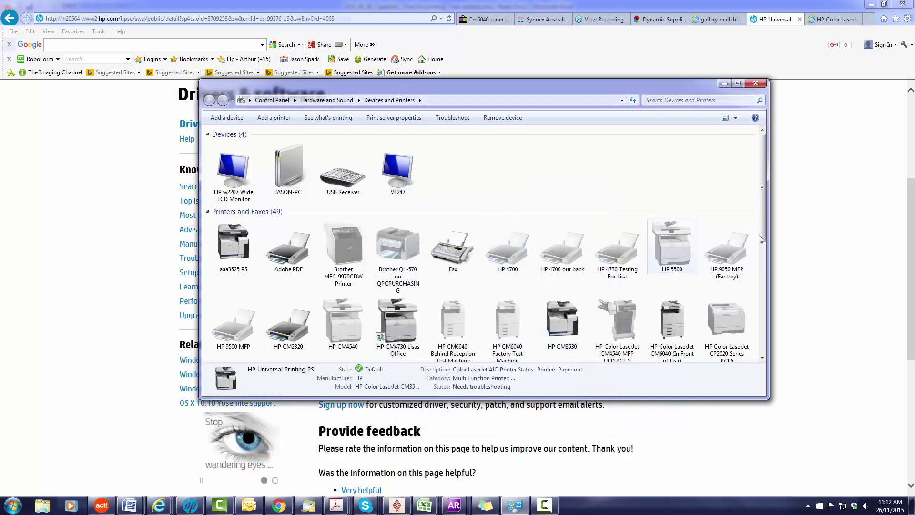
pyautogui.moveTo(767, 191); pyautogui.dragTo(765, 304)
pyautogui.rightClick(662, 265)
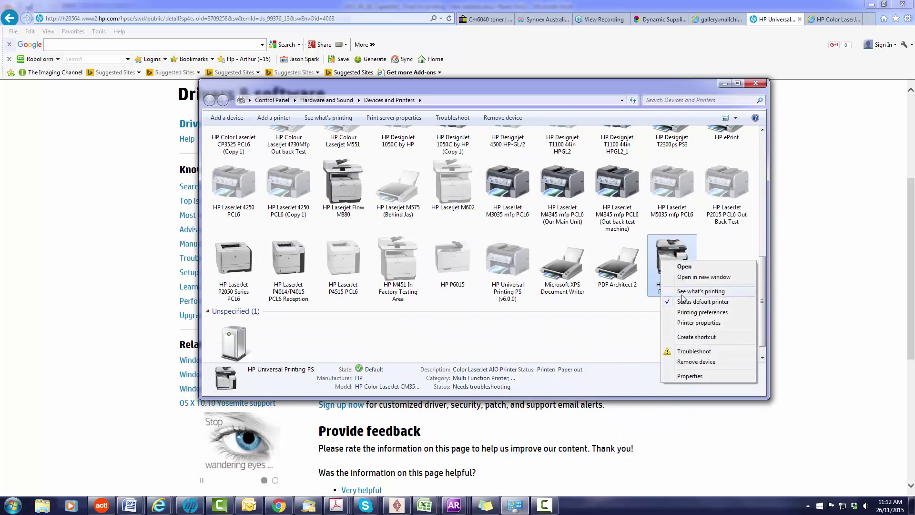
pyautogui.click(697, 323)
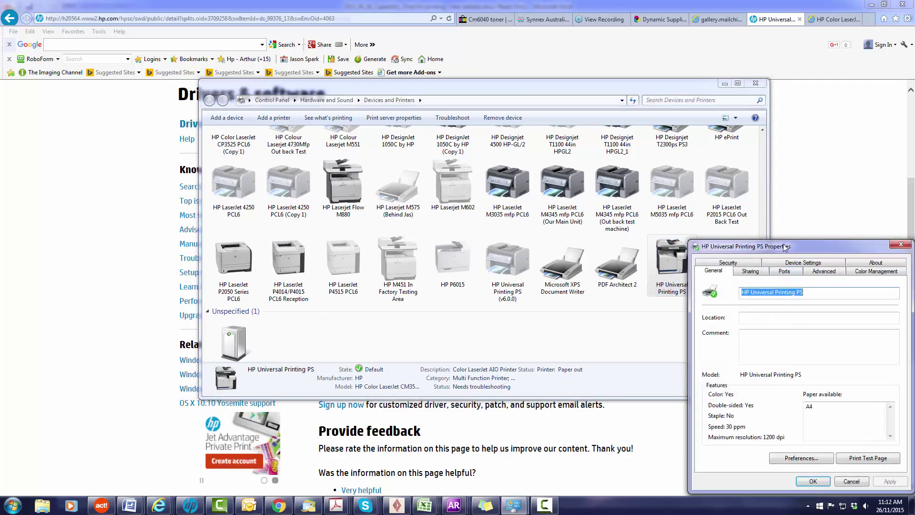
# - Rename the printer to 'HP CM3530 Printer' and save it
pyautogui.write('H')
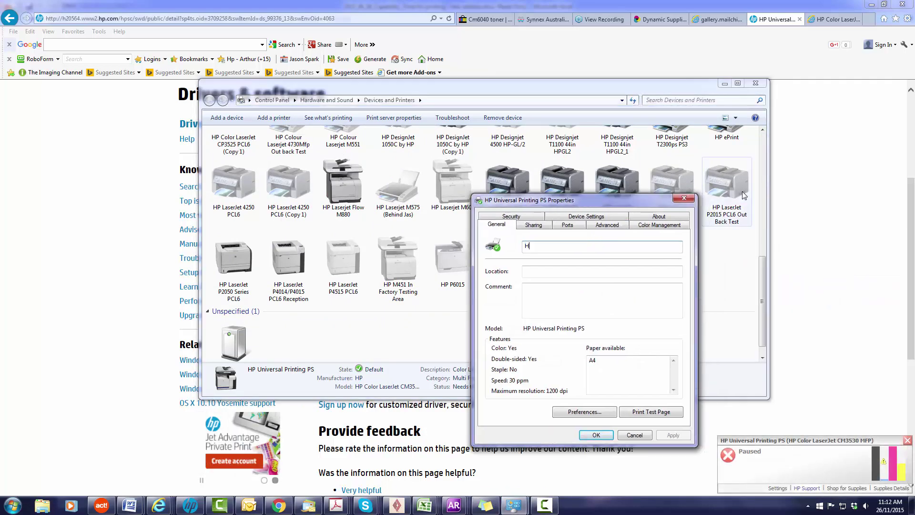
pyautogui.write('P CM35')
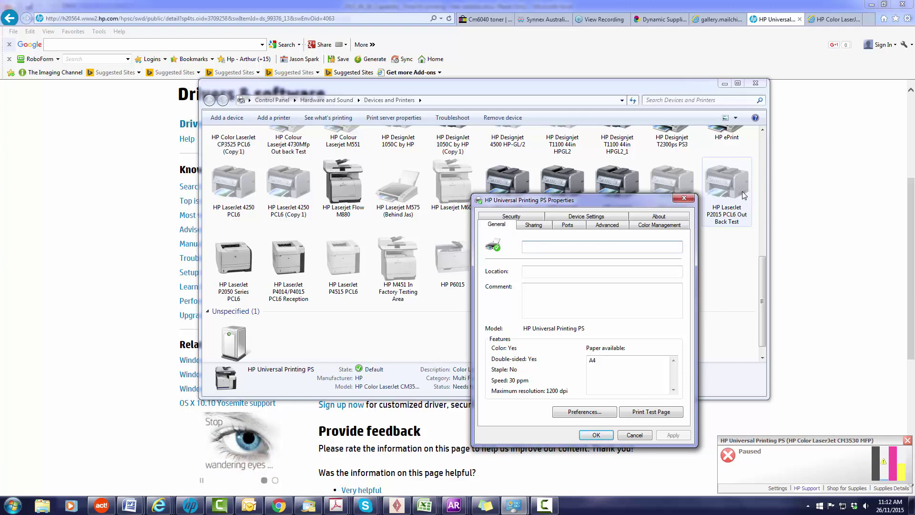
pyautogui.write('30 Printer')
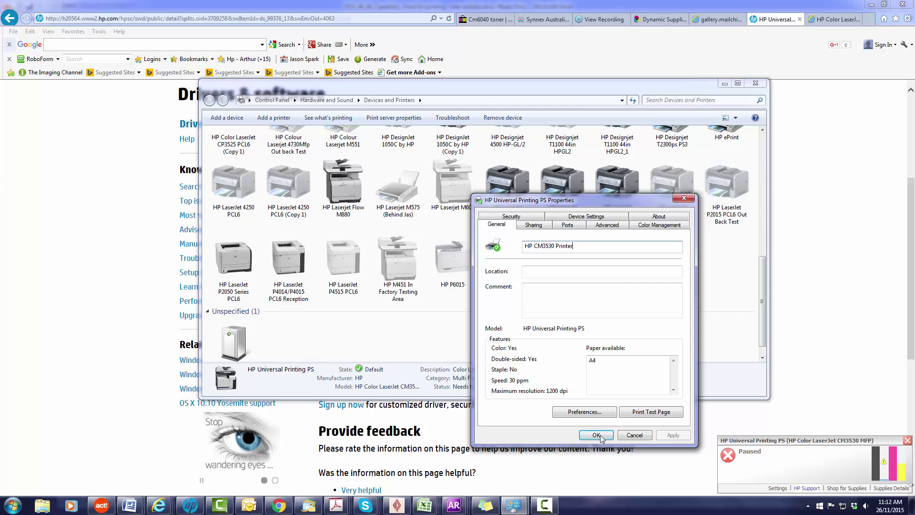
pyautogui.click(597, 436)
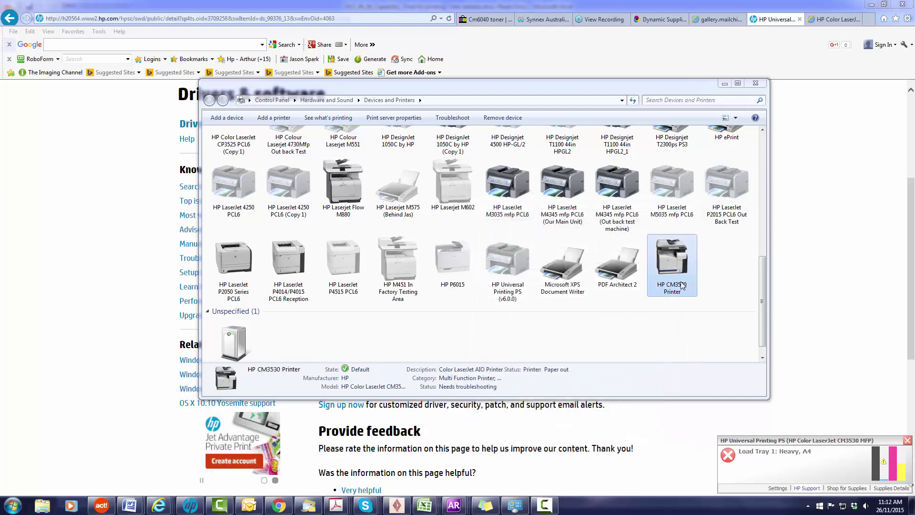
pyautogui.click(677, 291)
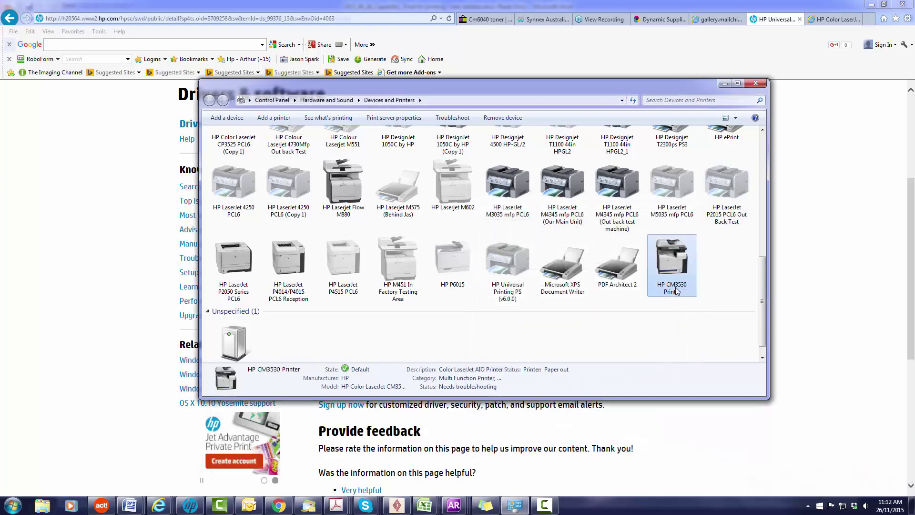
pyautogui.moveTo(679, 291)
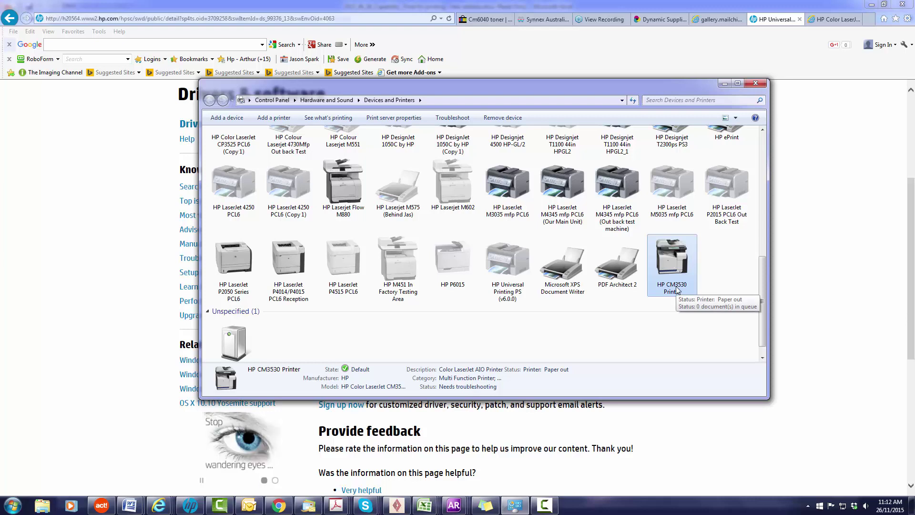